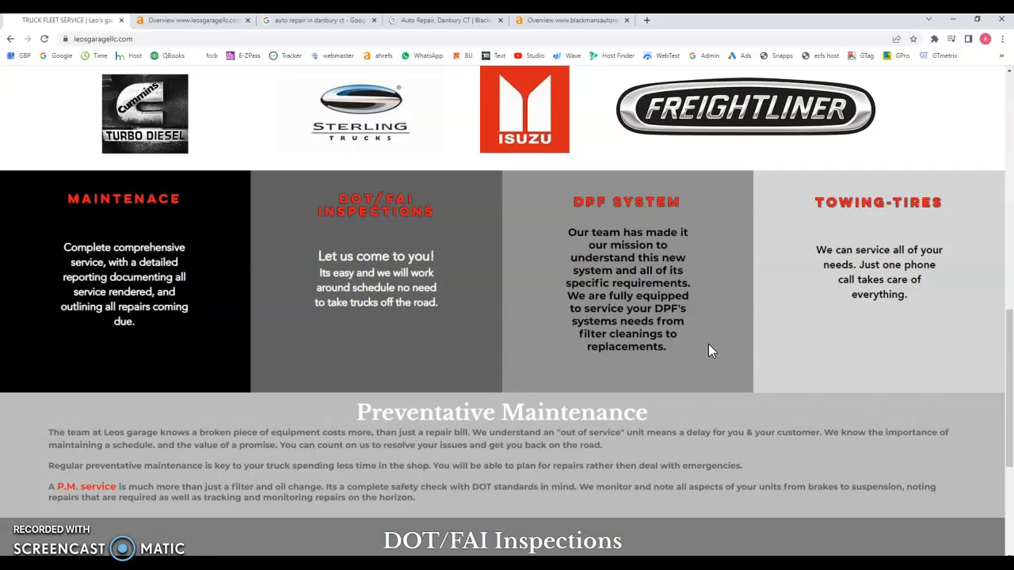
# Step: Highlight the DPF System and DOT/FAI Inspections panel text on Leo's Garage site
pyautogui.click(691, 353)
pyautogui.moveTo(691, 353); pyautogui.dragTo(560, 221)
pyautogui.click(418, 301)
pyautogui.doubleClick(418, 301)
pyautogui.moveTo(455, 305); pyautogui.dragTo(368, 291)
pyautogui.click(442, 305)
pyautogui.scroll(4, 441, 304)
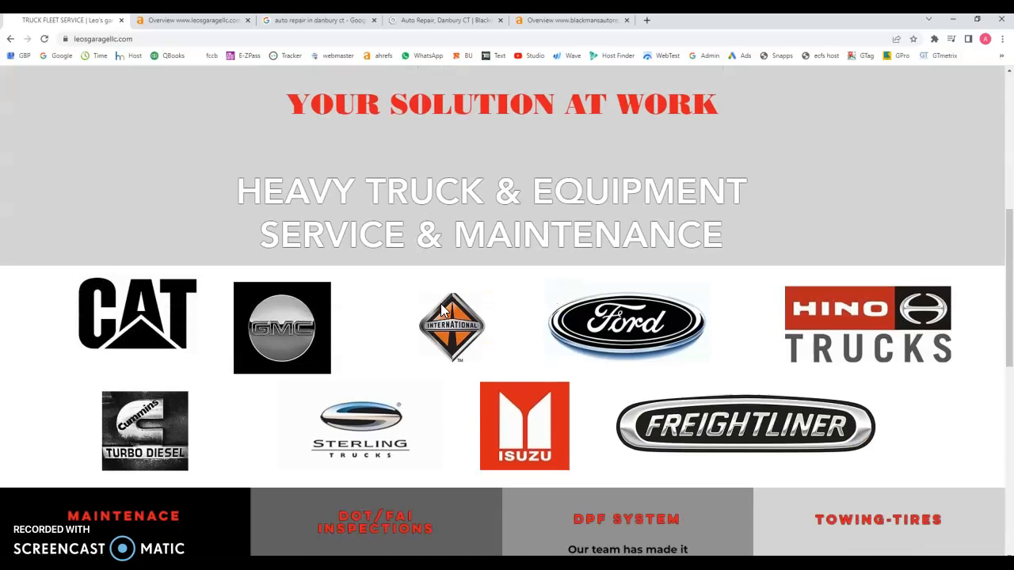
pyautogui.scroll(3, 442, 311)
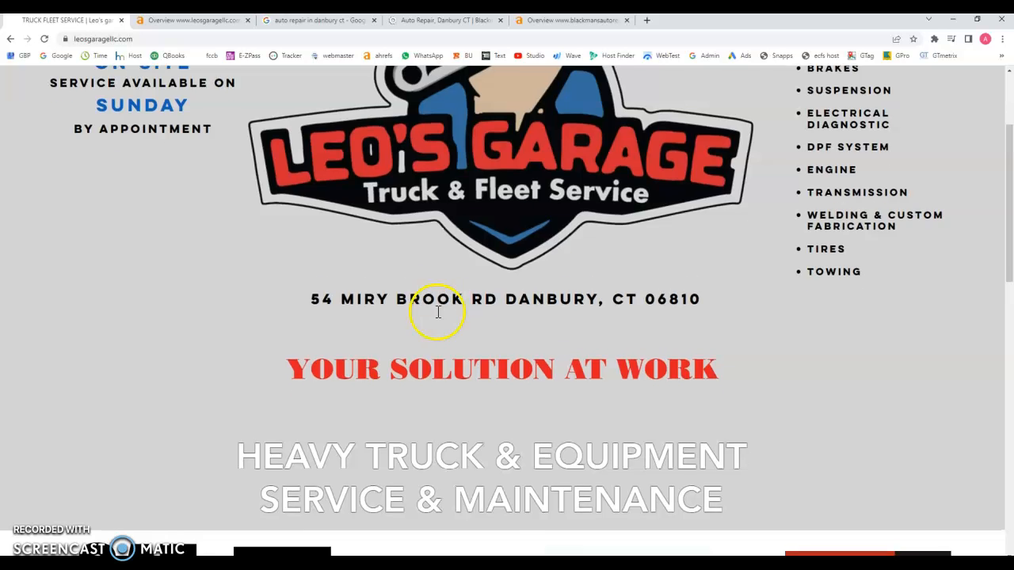
pyautogui.scroll(2, 437, 310)
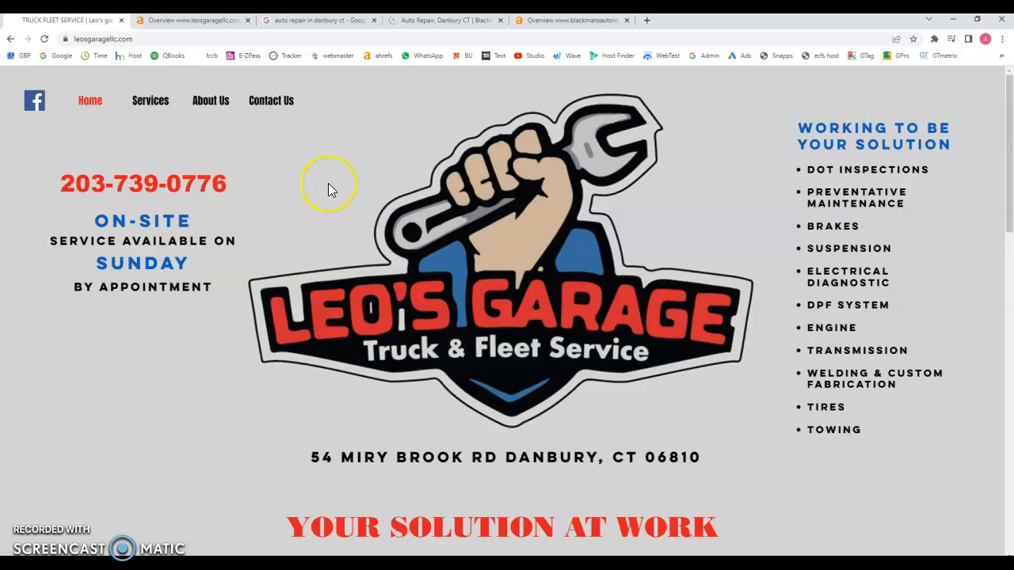
pyautogui.scroll(-3, 328, 190)
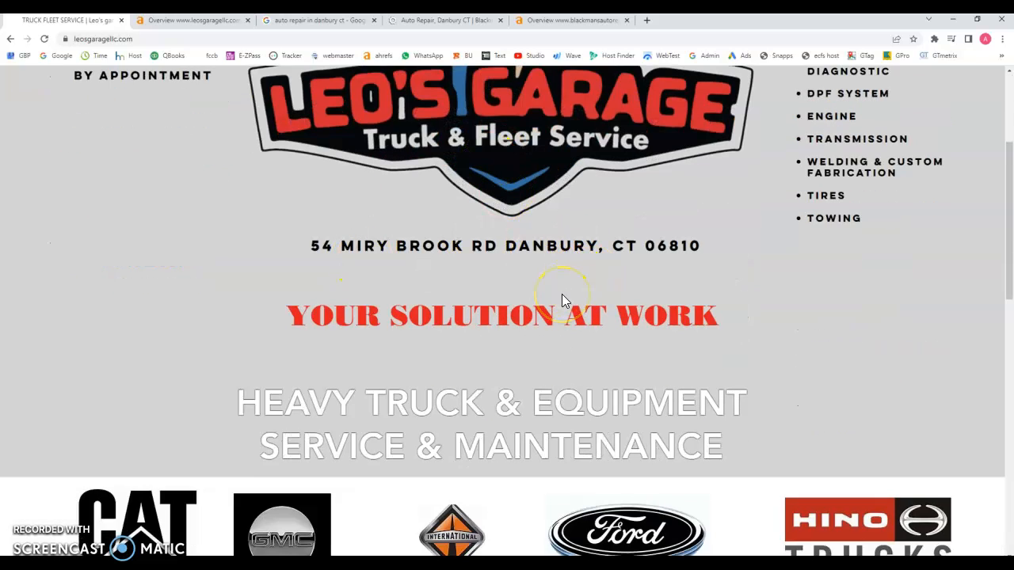
pyautogui.scroll(3, 274, 350)
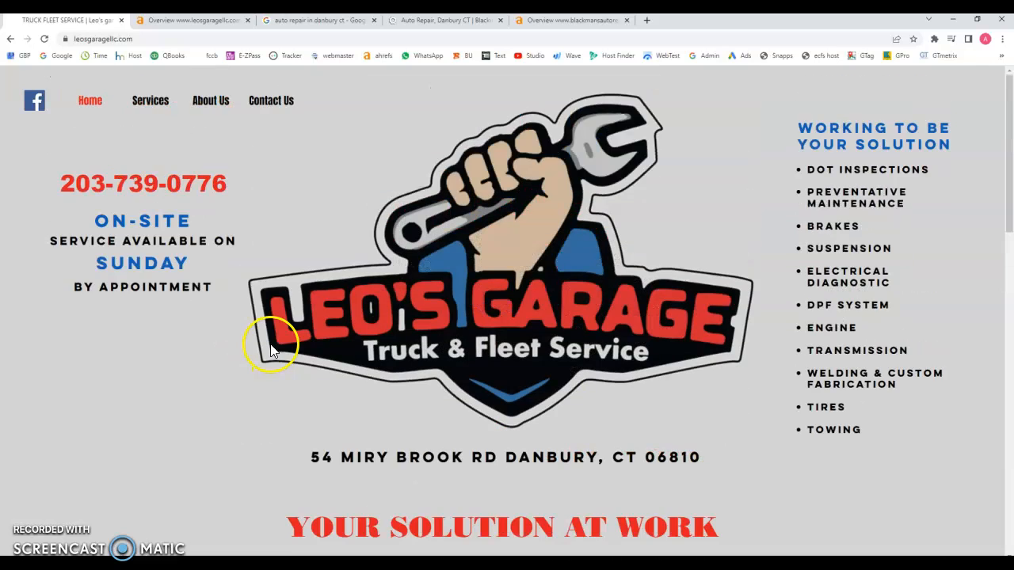
# Step: Open the Services page and highlight Suspension in its services list
pyautogui.click(161, 111)
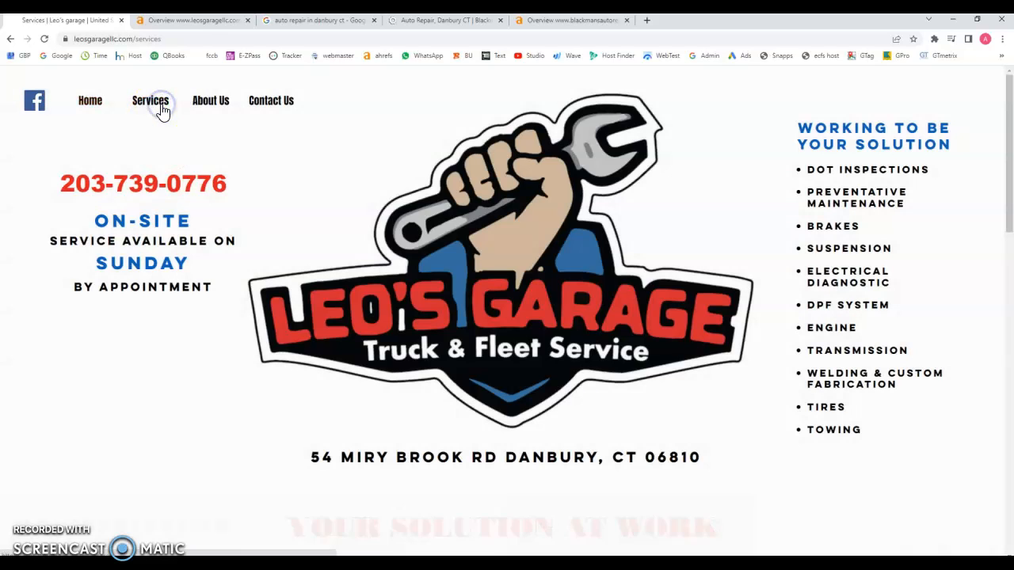
pyautogui.scroll(-7, 276, 178)
pyautogui.scroll(5, 502, 245)
pyautogui.scroll(-2, 200, 368)
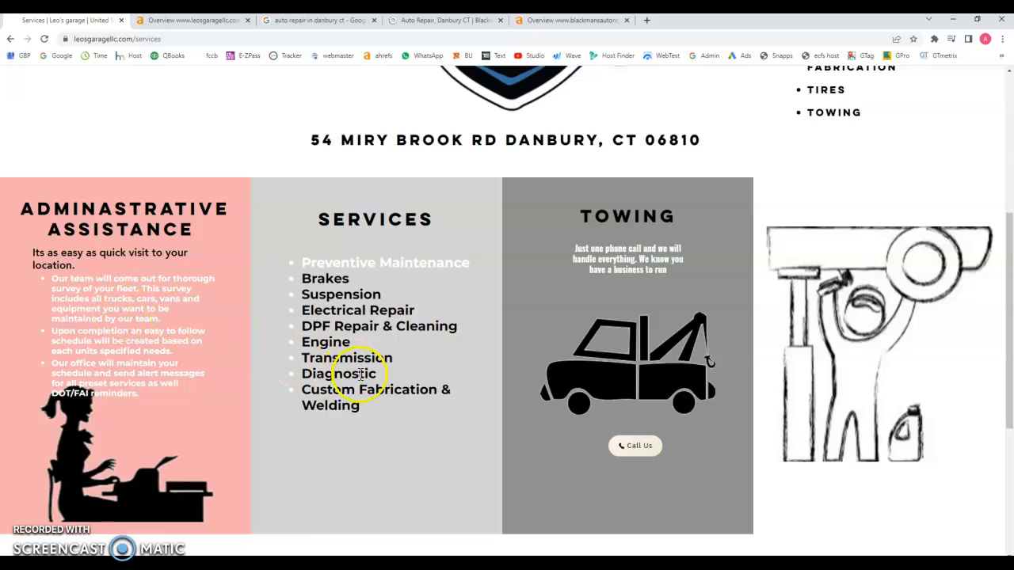
pyautogui.moveTo(396, 414); pyautogui.dragTo(299, 278)
pyautogui.click(416, 287)
pyautogui.moveTo(389, 296); pyautogui.dragTo(301, 296)
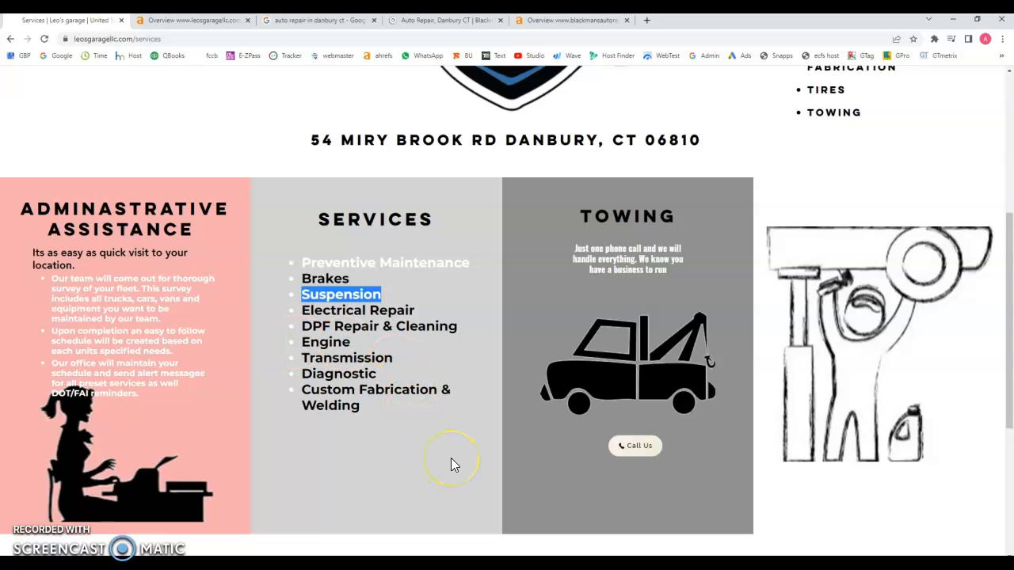
pyautogui.scroll(4, 451, 458)
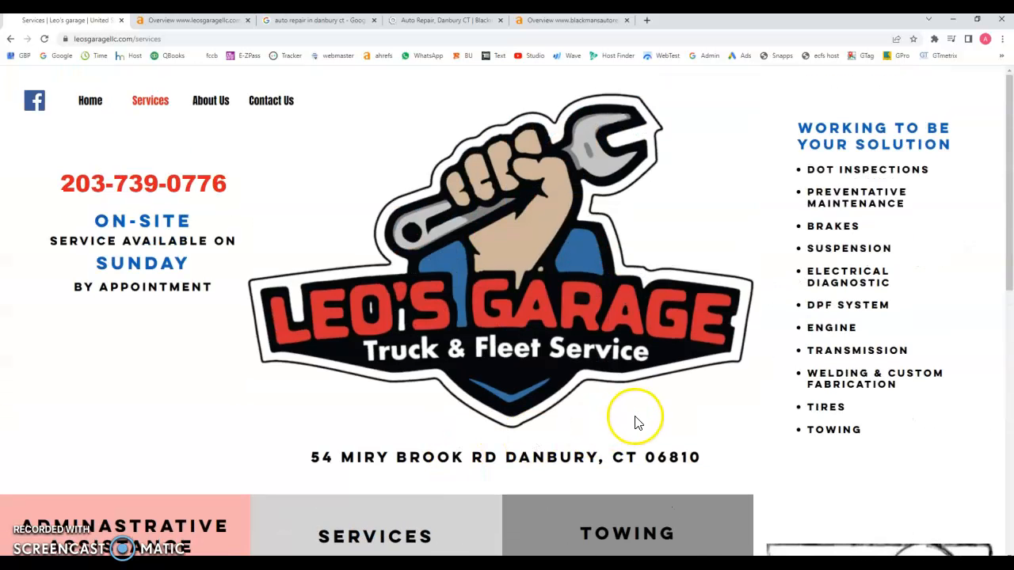
pyautogui.scroll(-3, 513, 406)
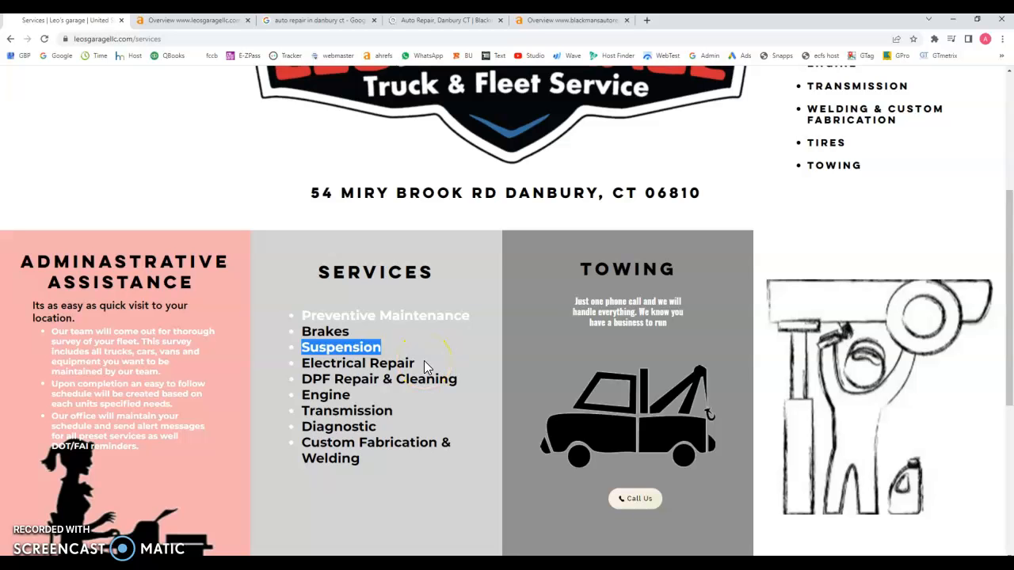
pyautogui.scroll(3, 423, 366)
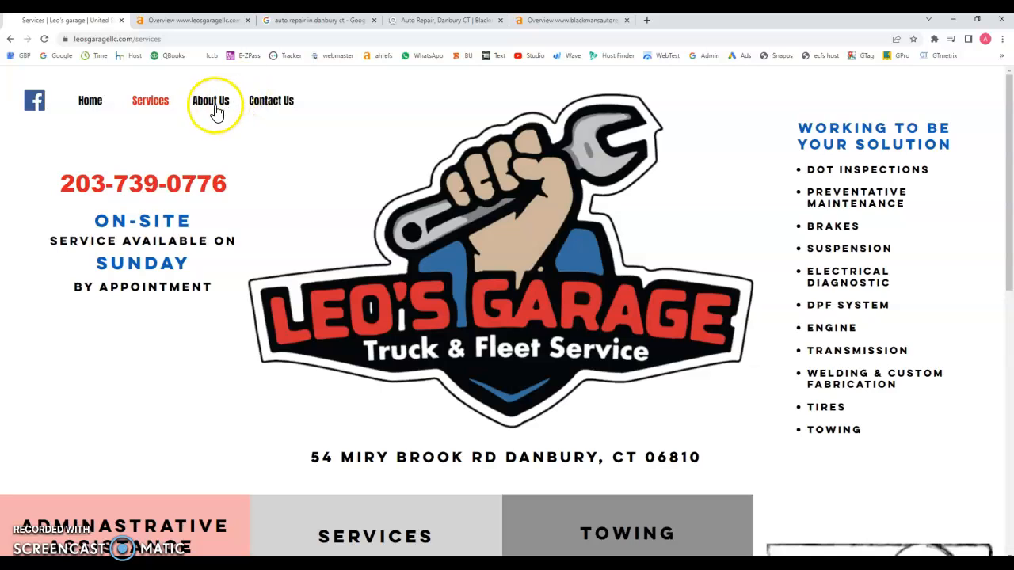
pyautogui.click(211, 104)
pyautogui.scroll(-4, 362, 209)
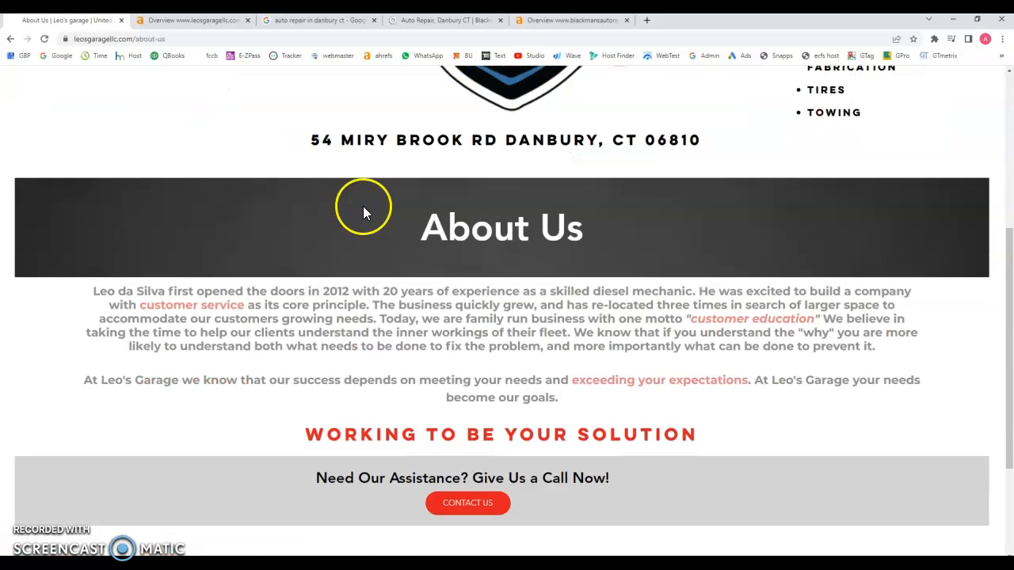
pyautogui.moveTo(88, 304); pyautogui.dragTo(745, 362)
pyautogui.click(610, 421)
pyautogui.moveTo(604, 409); pyautogui.dragTo(87, 291)
pyautogui.click(78, 318)
pyautogui.scroll(4, 206, 372)
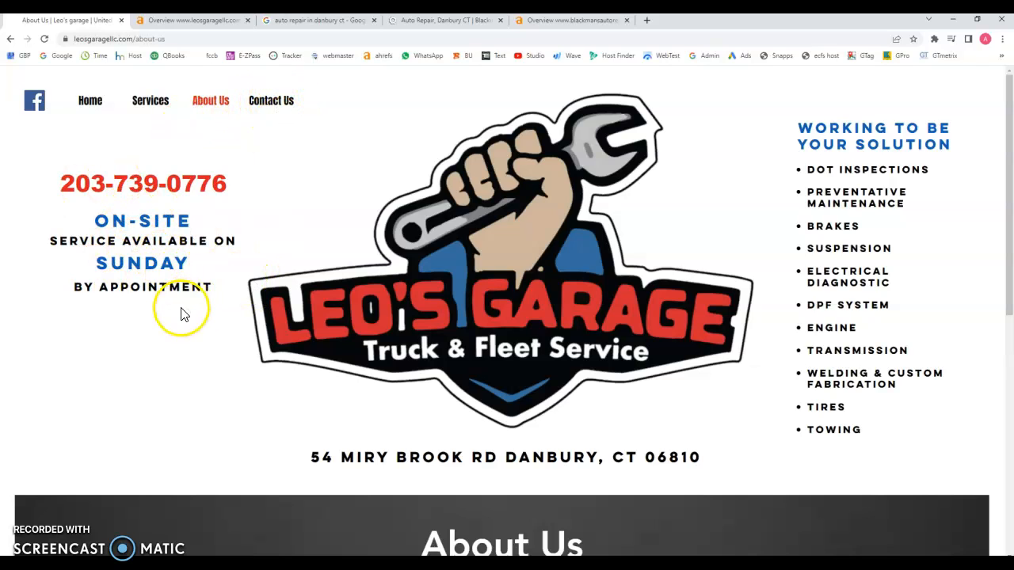
pyautogui.scroll(-1, 181, 317)
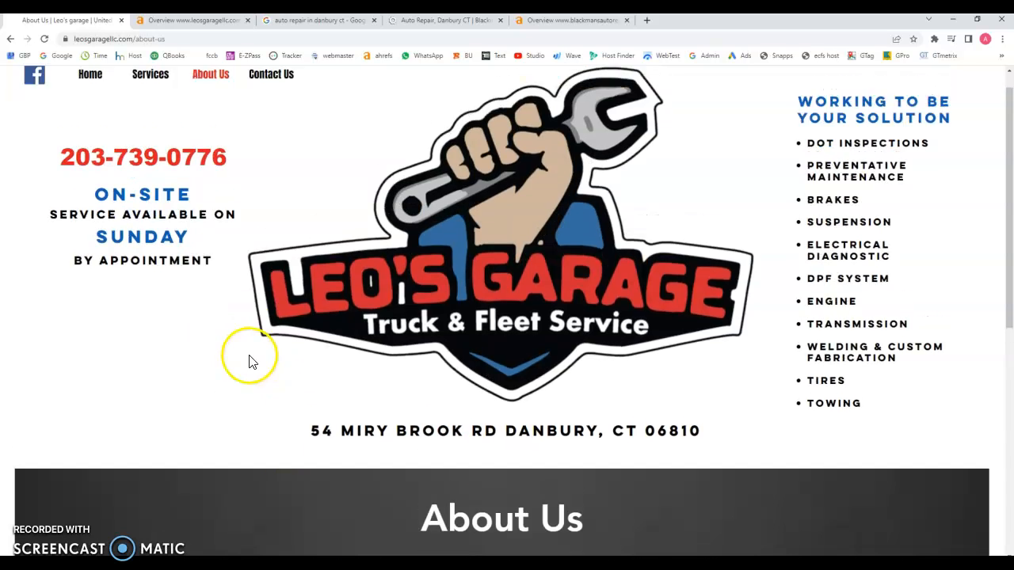
pyautogui.scroll(1, 302, 369)
# Step: Review leosgaragellc.com's Ahrefs overview: DR 0, 3 backlinks, 2 referring domains
pyautogui.click(179, 22)
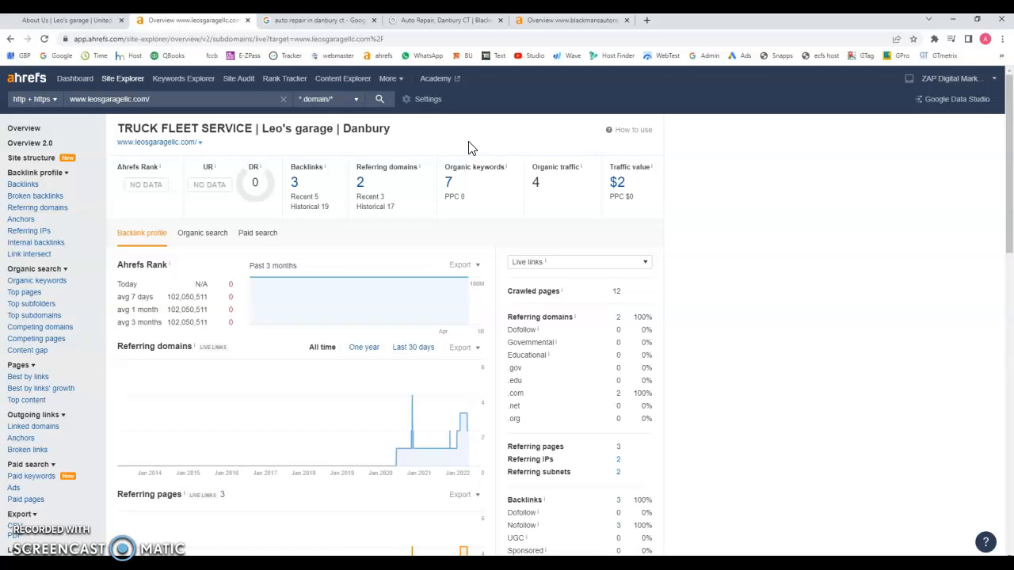
pyautogui.click(451, 193)
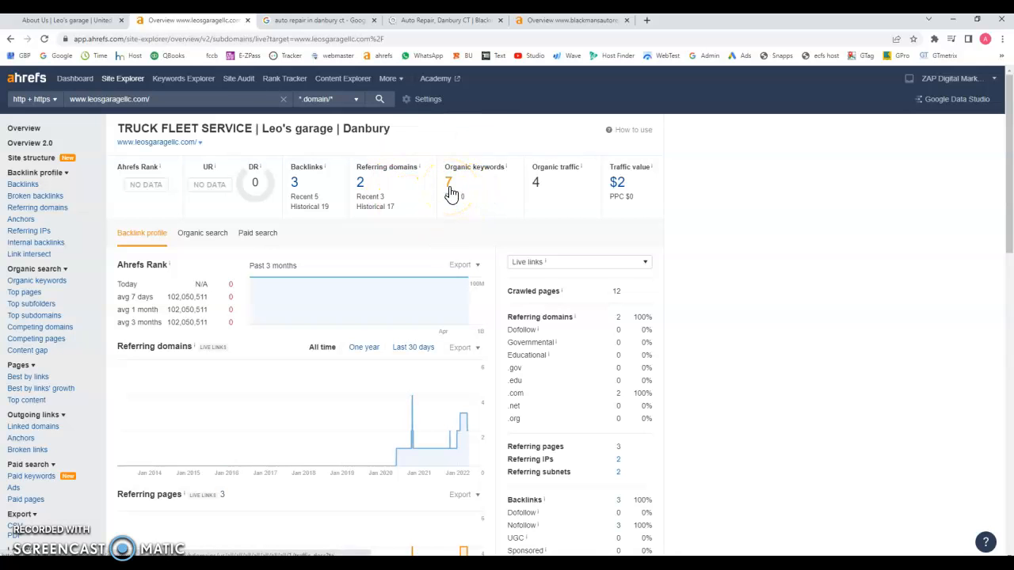
pyautogui.click(297, 190)
pyautogui.click(79, 20)
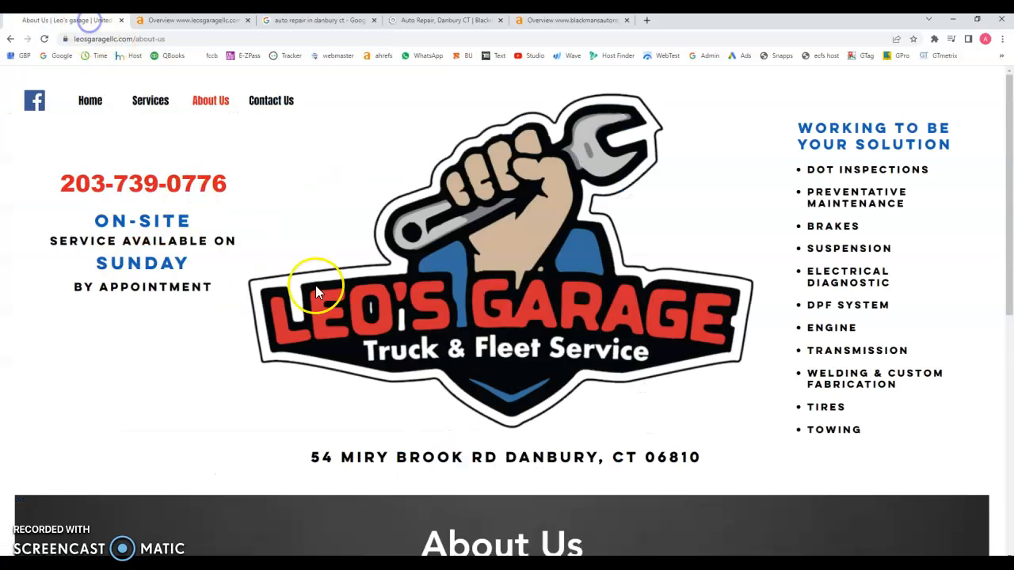
pyautogui.scroll(-5, 315, 285)
pyautogui.moveTo(560, 346); pyautogui.dragTo(64, 240)
pyautogui.click(194, 19)
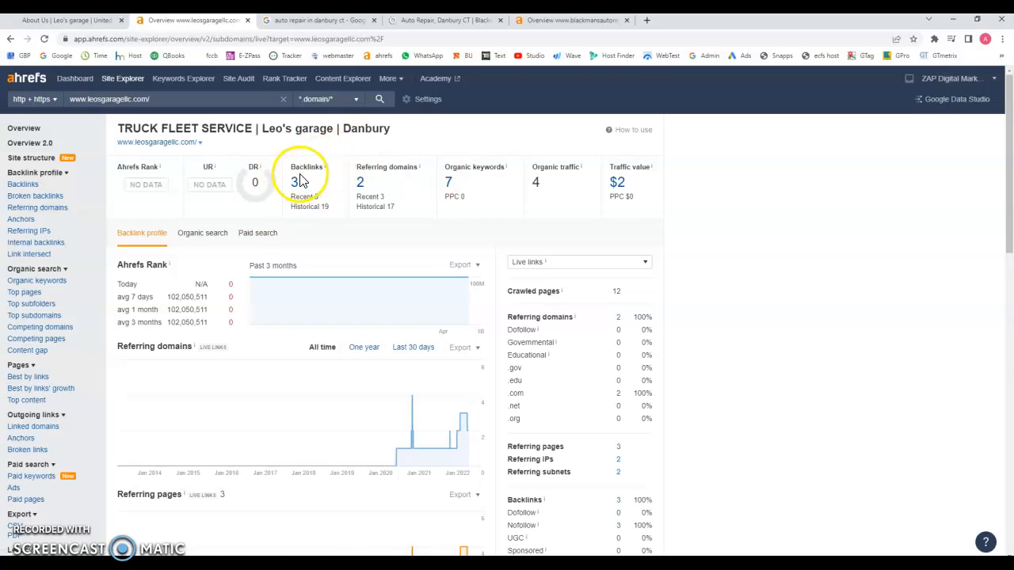
# Step: Open the Organic Keywords report showing 'leo's garage' at 2 and 'leo's towing' at 44
pyautogui.click(447, 184)
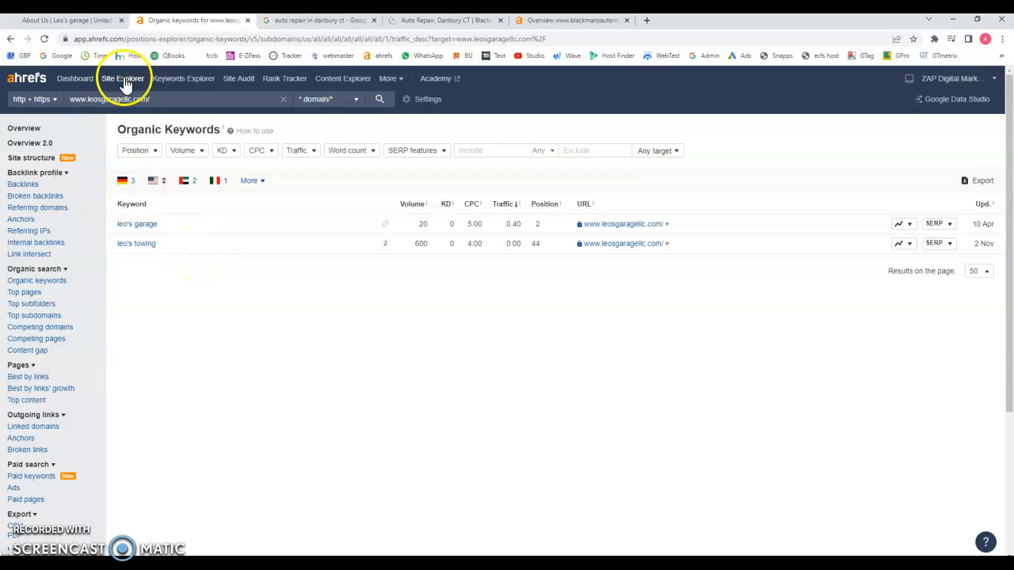
# Step: Highlight the DANBURY, CT 06810 address, then view the 'auto repair in danbury ct' results
pyautogui.click(95, 22)
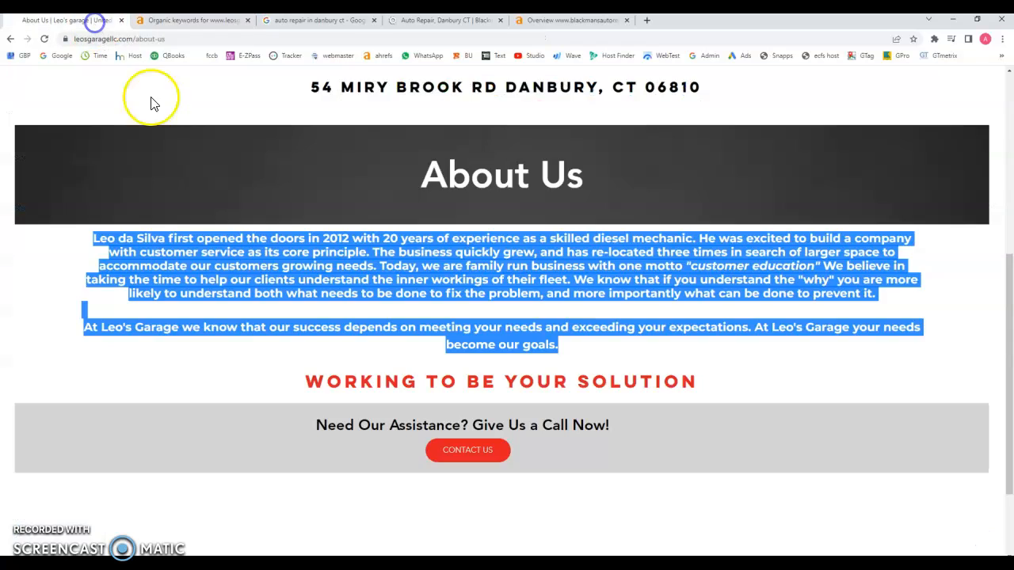
pyautogui.scroll(5, 550, 391)
pyautogui.scroll(-1, 531, 523)
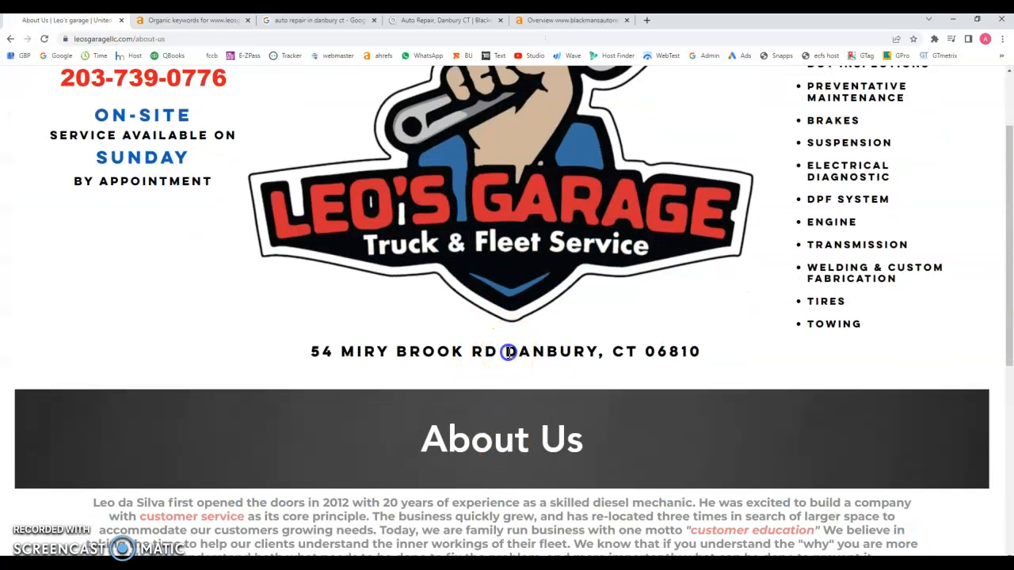
pyautogui.moveTo(504, 352); pyautogui.dragTo(652, 373)
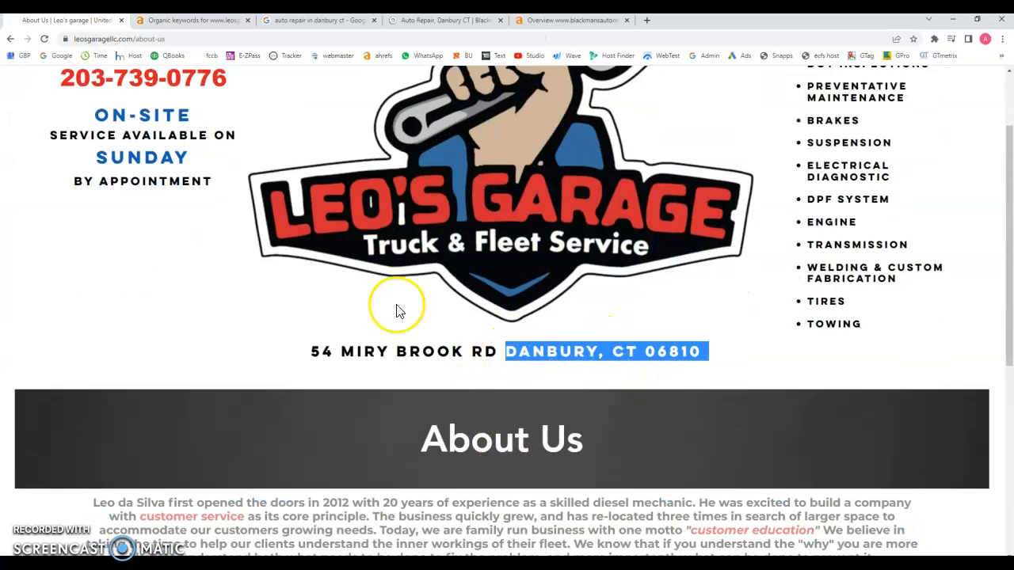
pyautogui.click(284, 22)
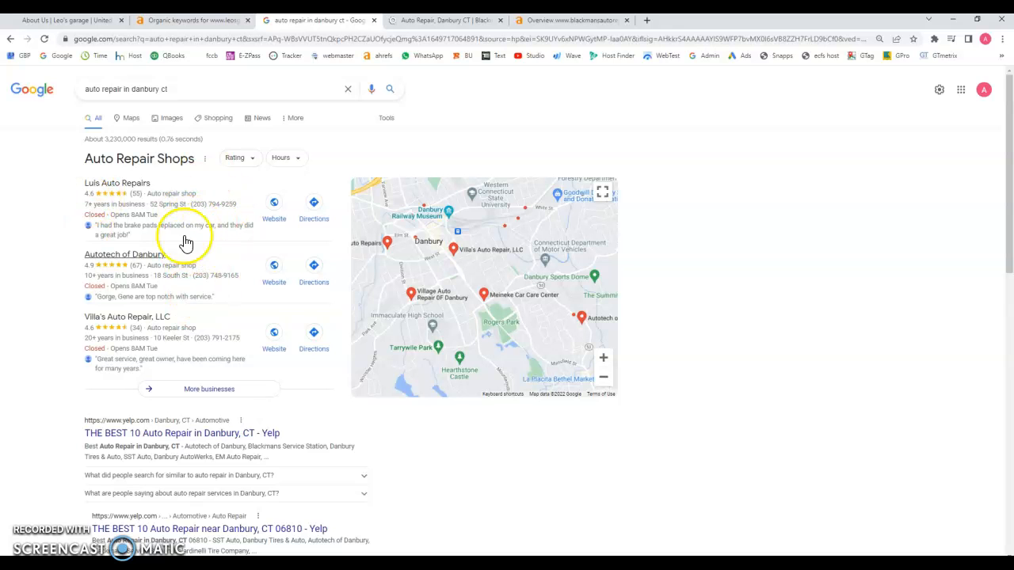
# Step: Scroll past the map pack and Yelp listings to the Blackman's Auto Repair result
pyautogui.scroll(-1, 211, 253)
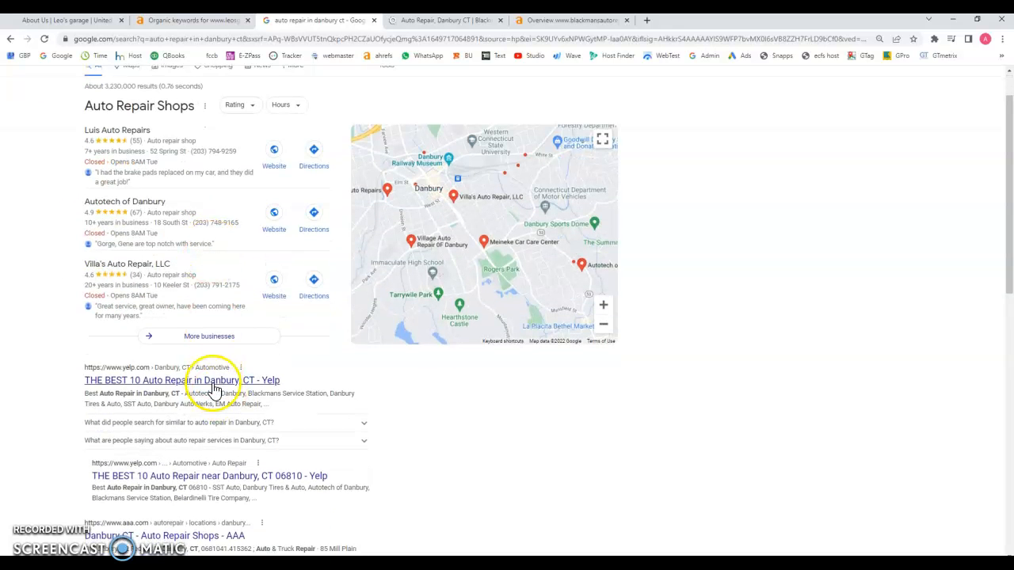
pyautogui.scroll(-2, 183, 392)
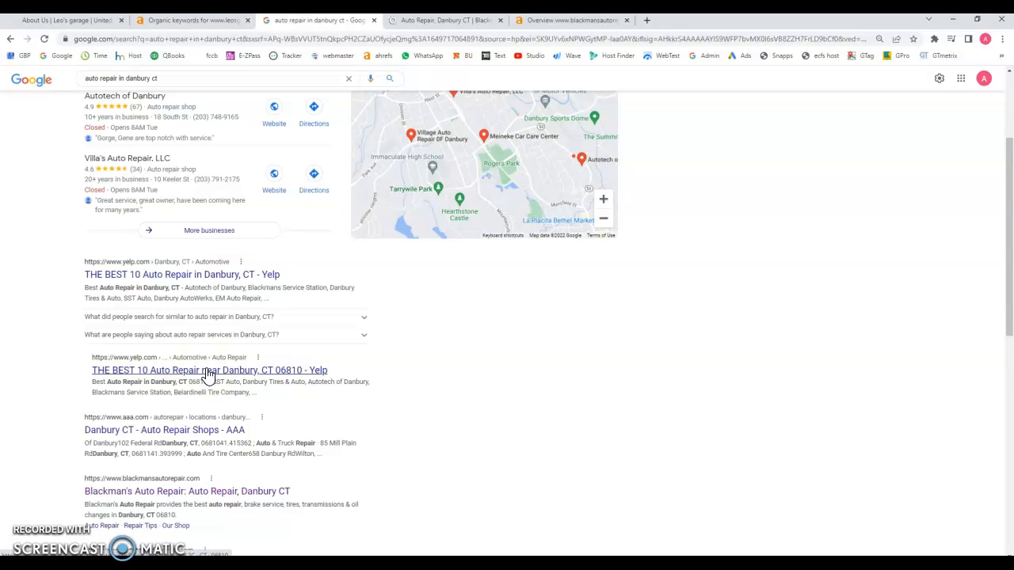
pyautogui.scroll(-2, 208, 374)
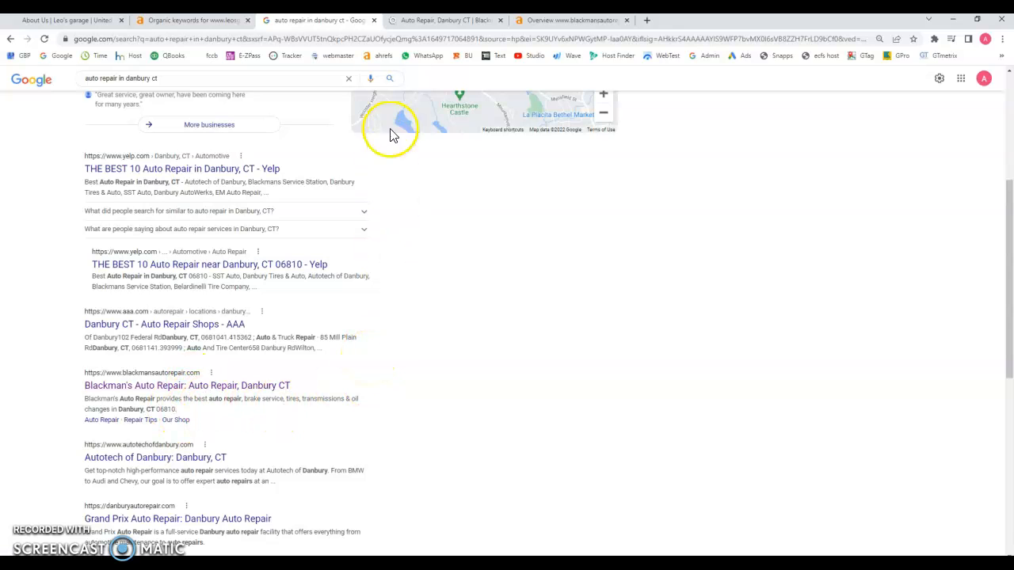
# Step: On Blackman's Auto Repair home page, highlight the Danbury intro paragraph and browse the page
pyautogui.click(419, 25)
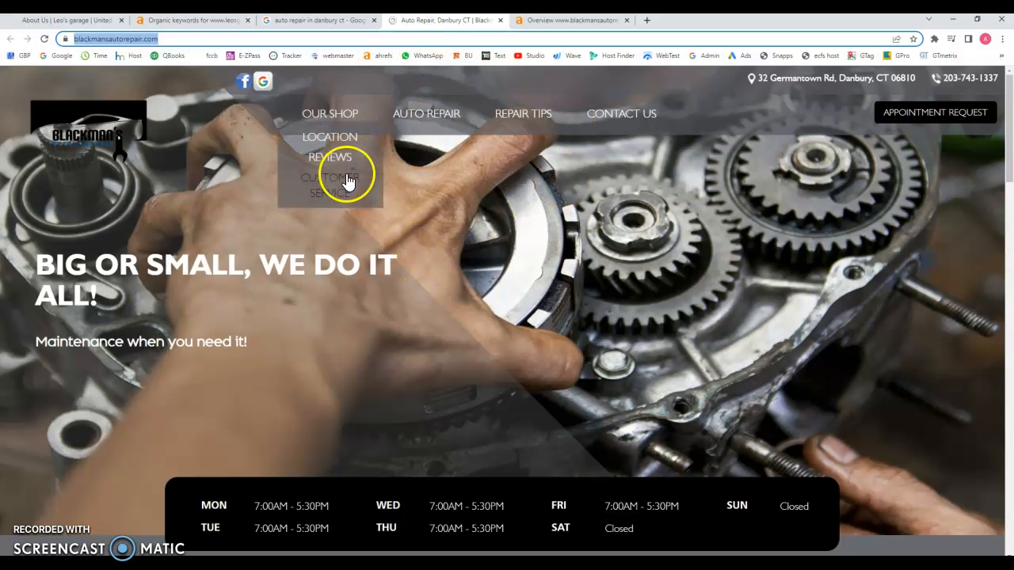
pyautogui.scroll(-8, 350, 168)
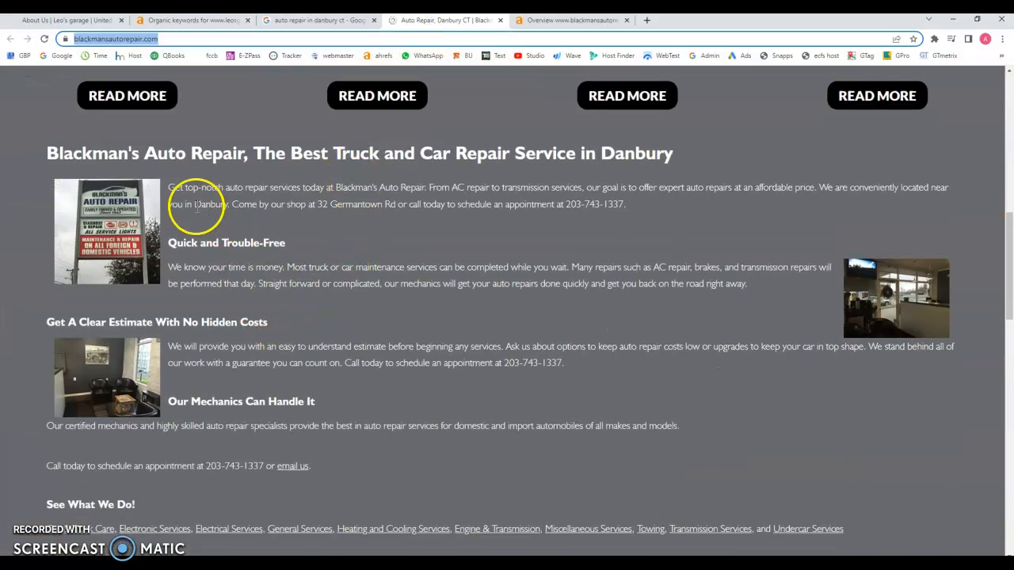
pyautogui.moveTo(168, 187); pyautogui.dragTo(652, 224)
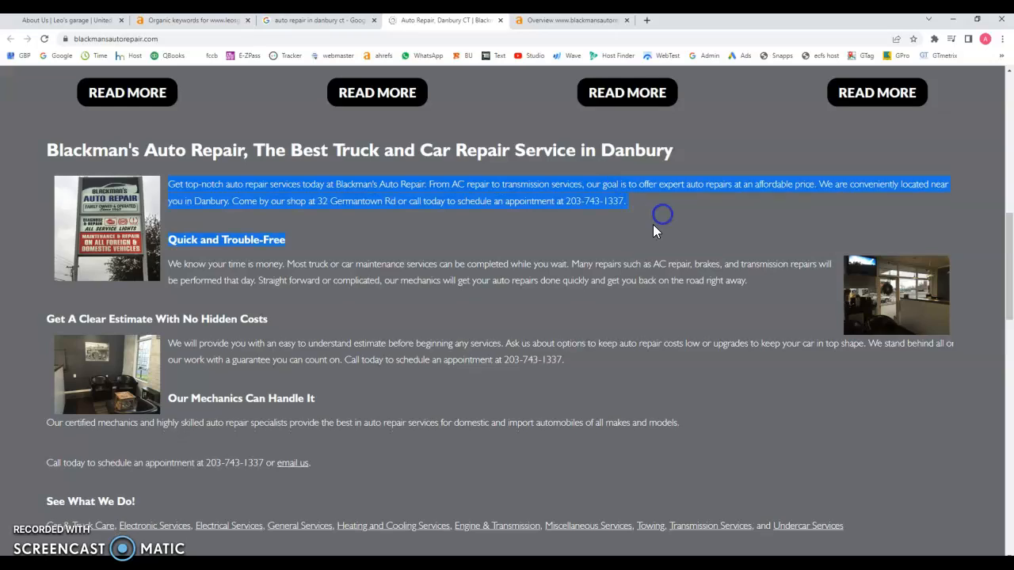
pyautogui.scroll(-10, 241, 254)
pyautogui.scroll(-4, 408, 283)
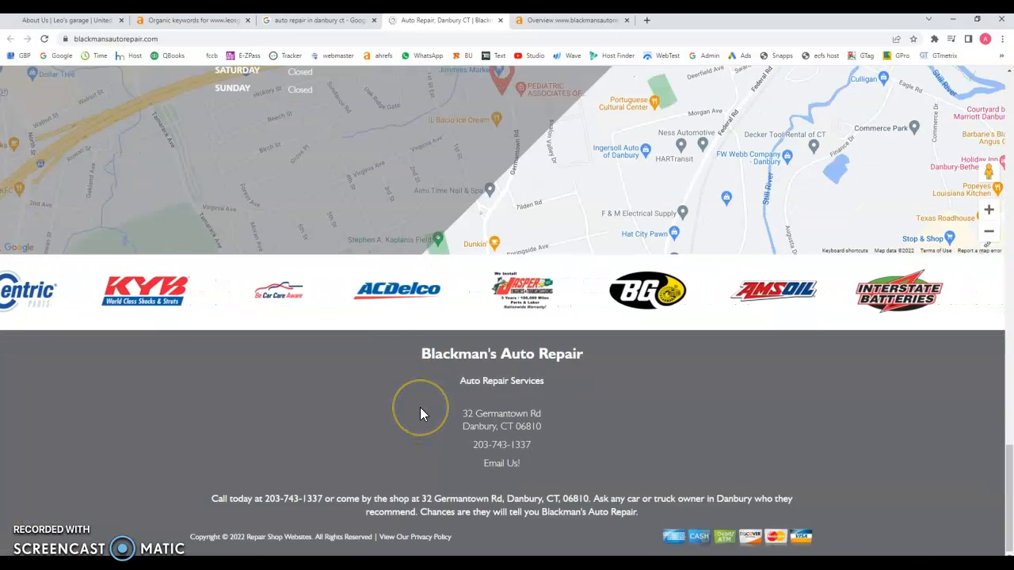
pyautogui.scroll(10, 423, 328)
pyautogui.scroll(7, 423, 329)
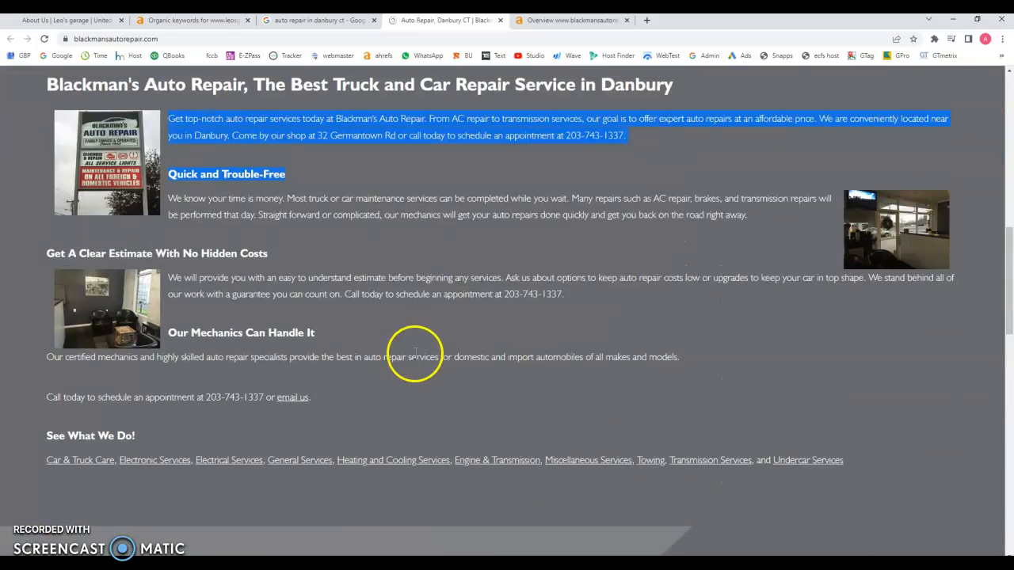
pyautogui.scroll(-3, 460, 425)
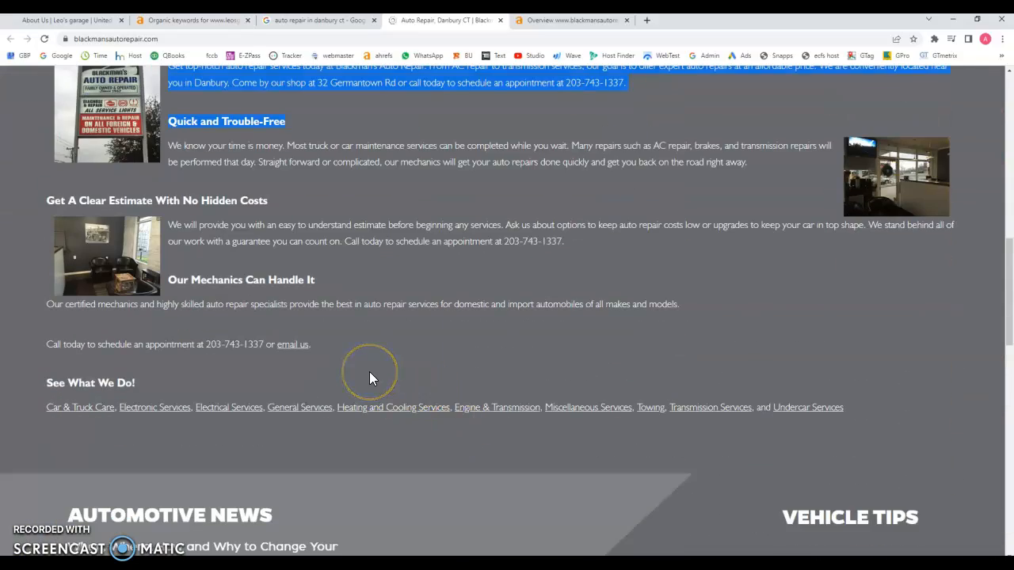
pyautogui.scroll(3, 370, 373)
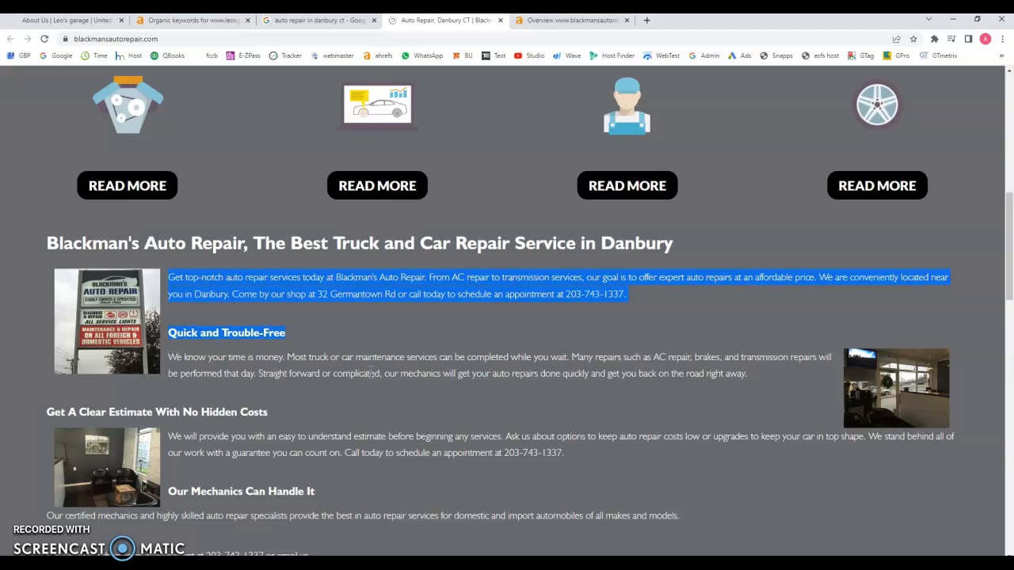
pyautogui.scroll(8, 392, 337)
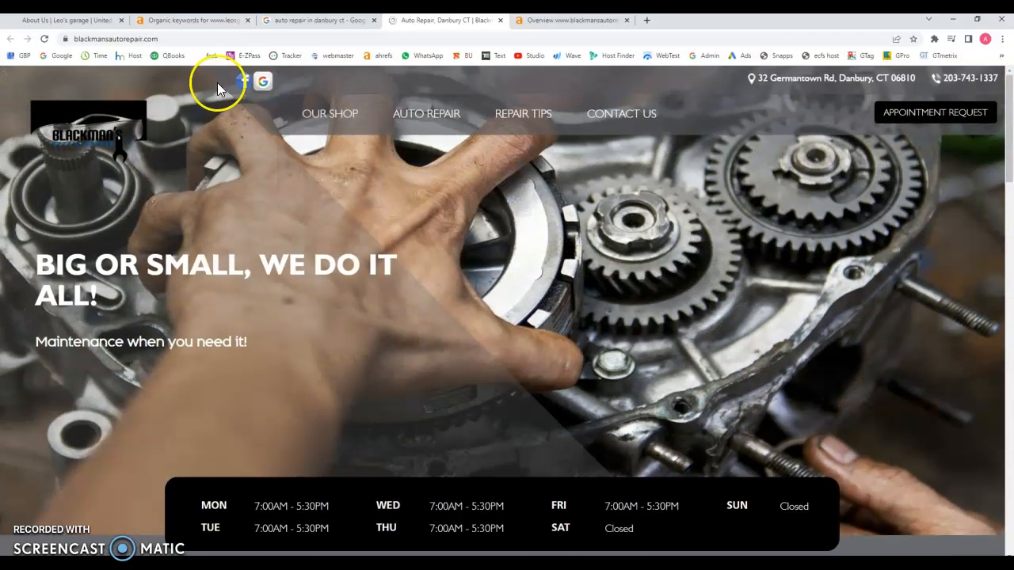
# Step: Open Repair Services from the AUTO REPAIR menu and scroll its services list
pyautogui.moveTo(331, 116)
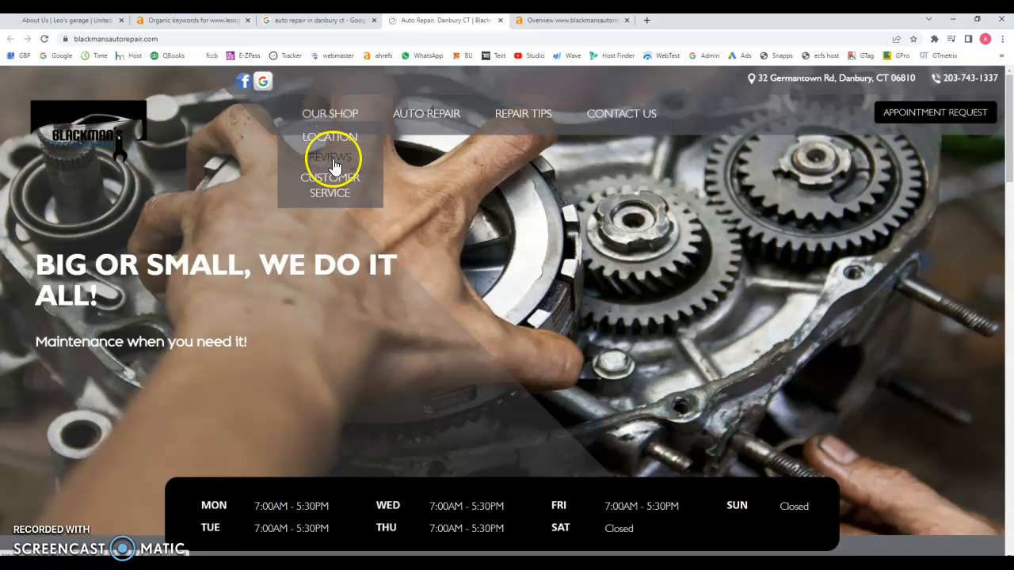
pyautogui.moveTo(419, 113)
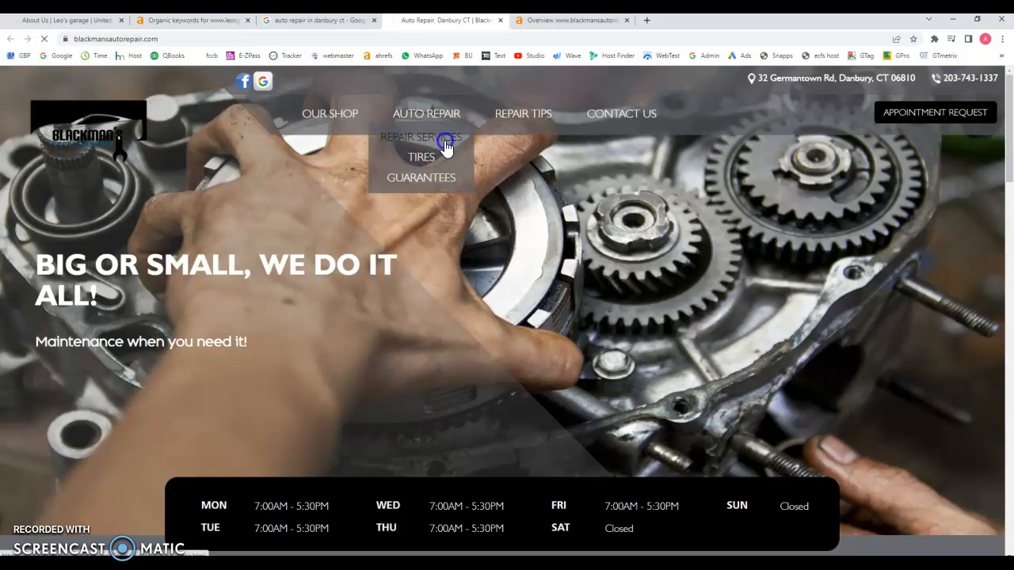
pyautogui.click(444, 140)
pyautogui.scroll(-6, 437, 283)
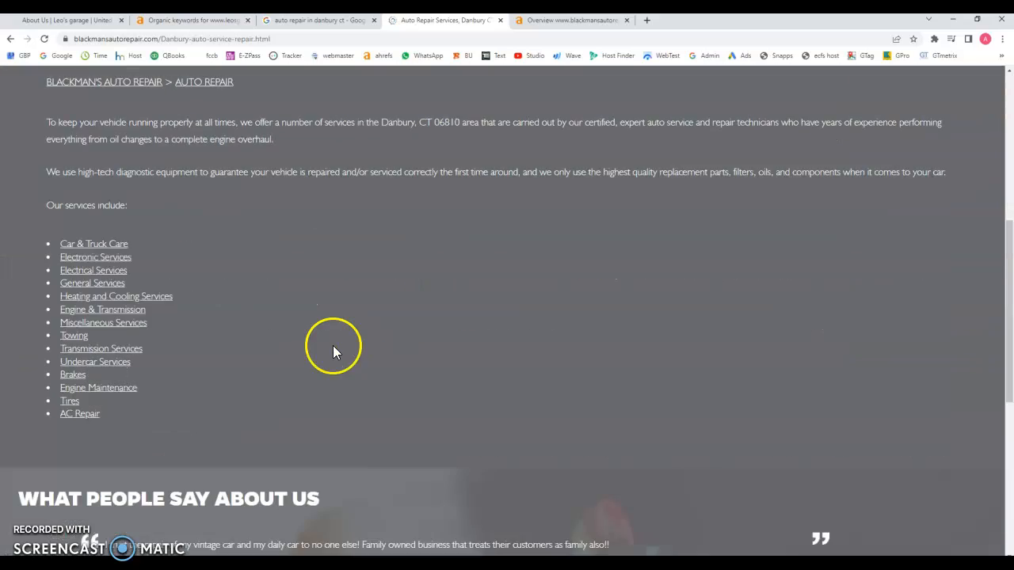
pyautogui.scroll(-3, 329, 344)
pyautogui.scroll(9, 332, 435)
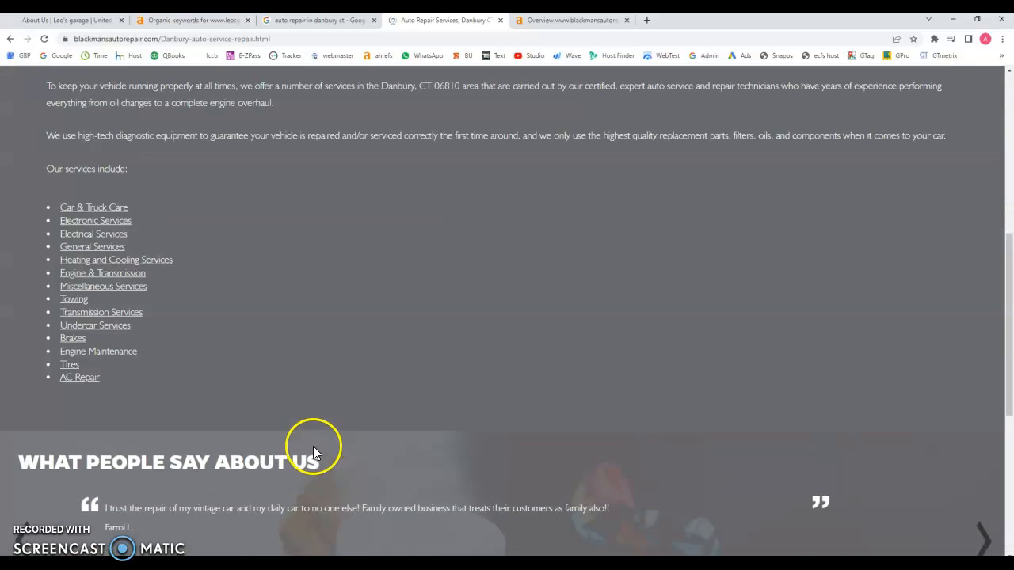
pyautogui.scroll(1, 308, 446)
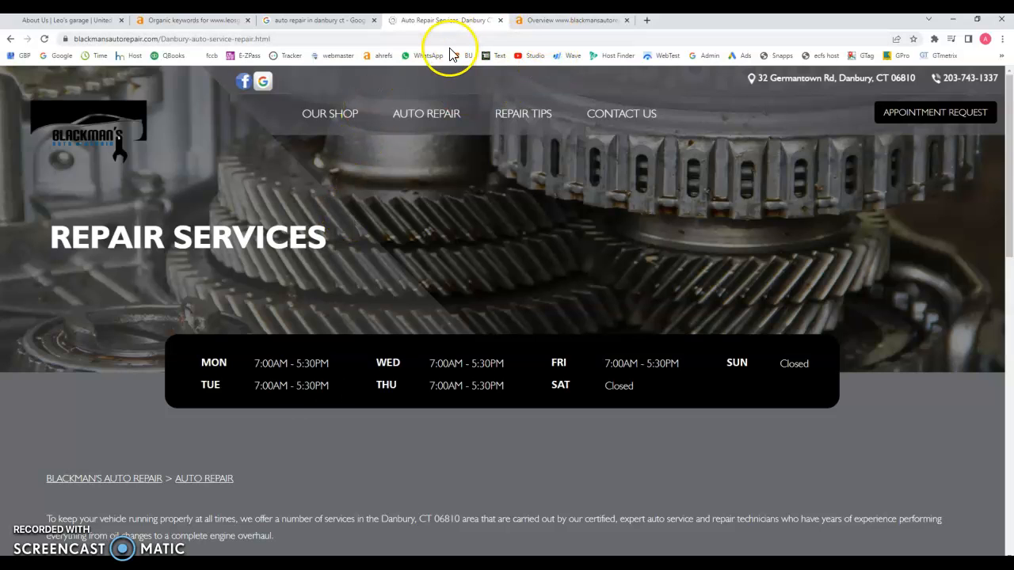
# Step: Note blackmansautorepair.com's DR of 3.8 and open its 157 organic keywords
pyautogui.click(567, 21)
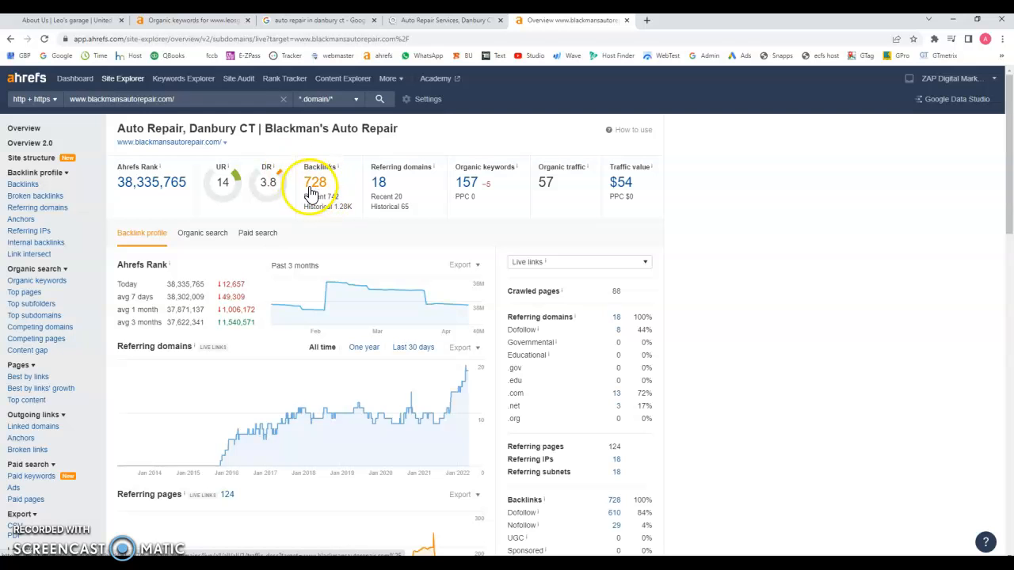
pyautogui.doubleClick(261, 186)
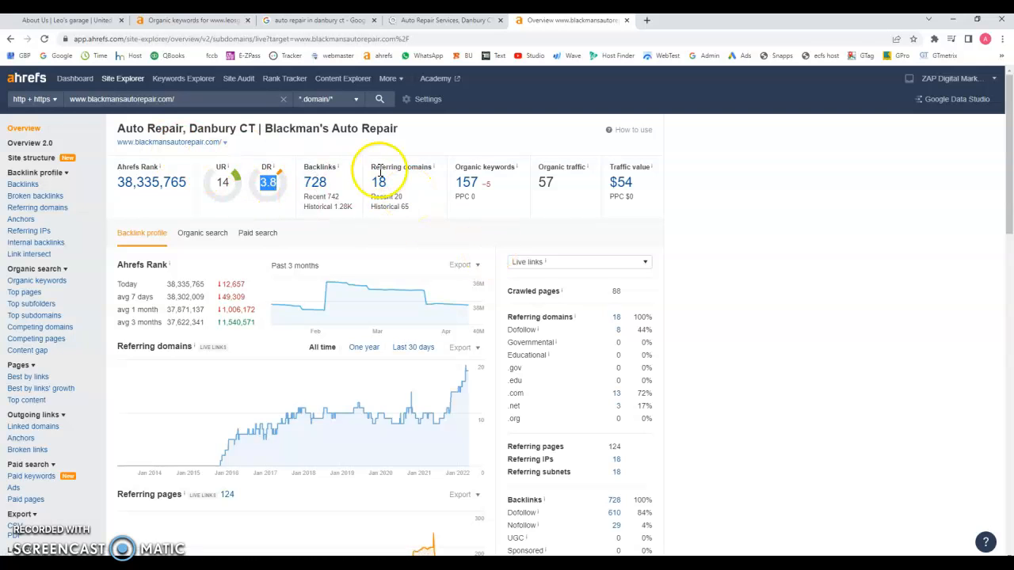
pyautogui.click(472, 190)
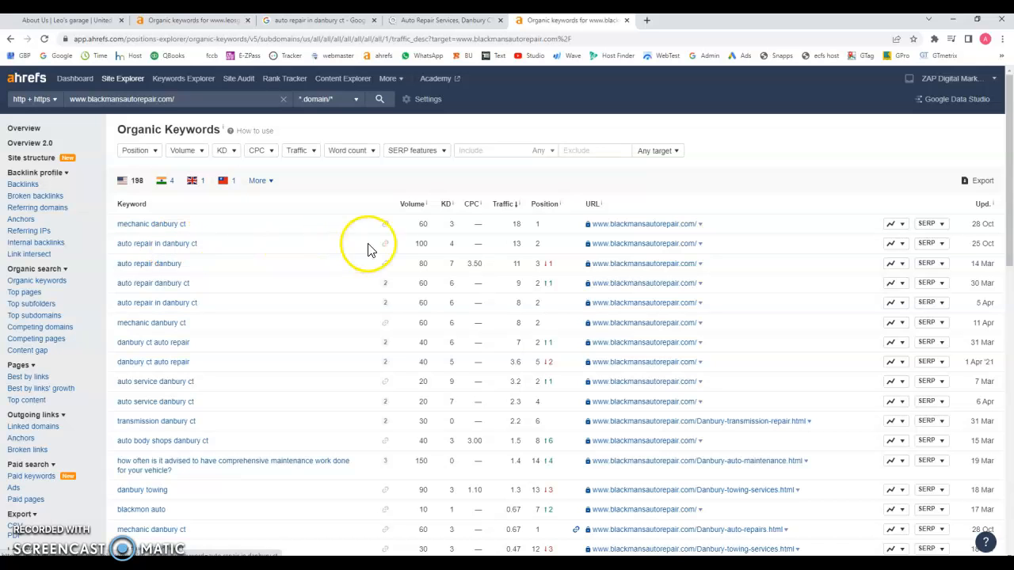
pyautogui.moveTo(408, 244); pyautogui.dragTo(436, 244)
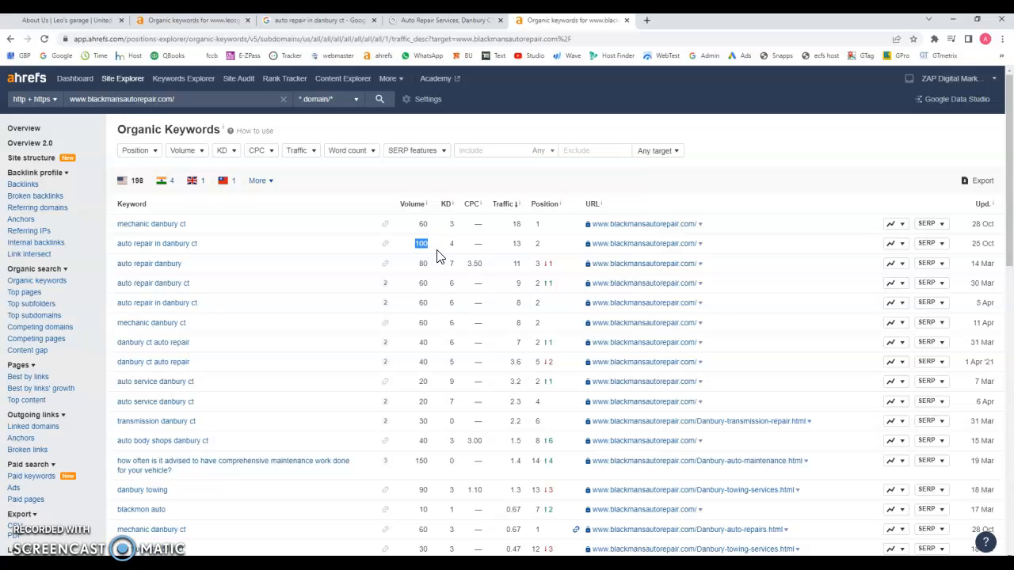
pyautogui.click(525, 253)
pyautogui.doubleClick(513, 243)
pyautogui.click(526, 286)
pyautogui.doubleClick(525, 287)
pyautogui.scroll(-2, 214, 348)
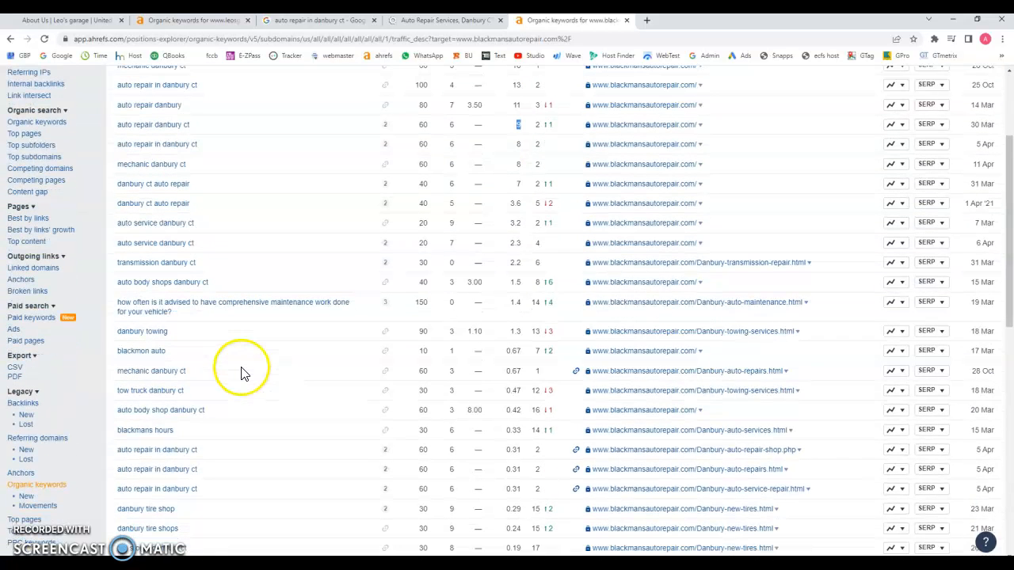
pyautogui.click(158, 378)
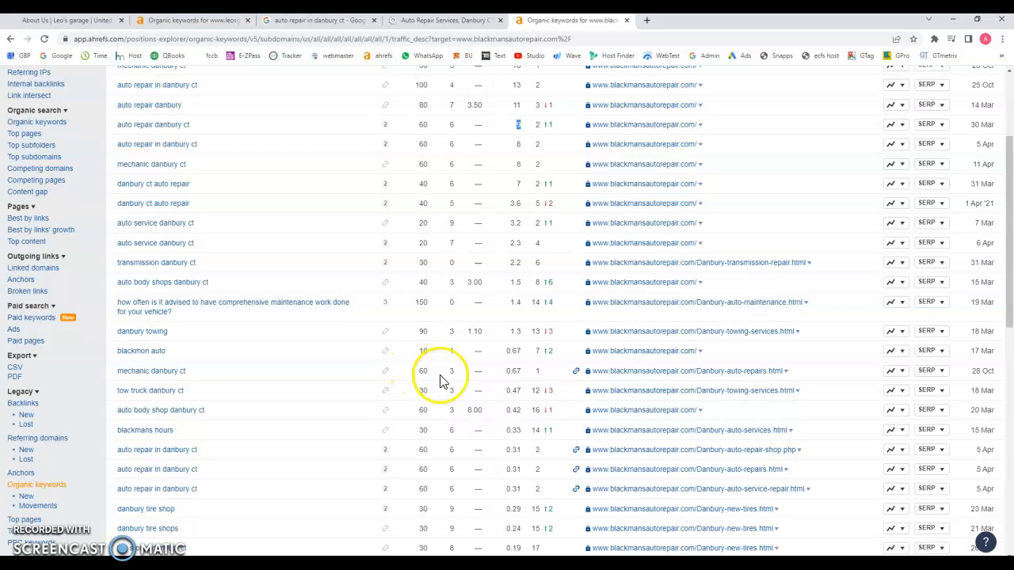
pyautogui.click(530, 373)
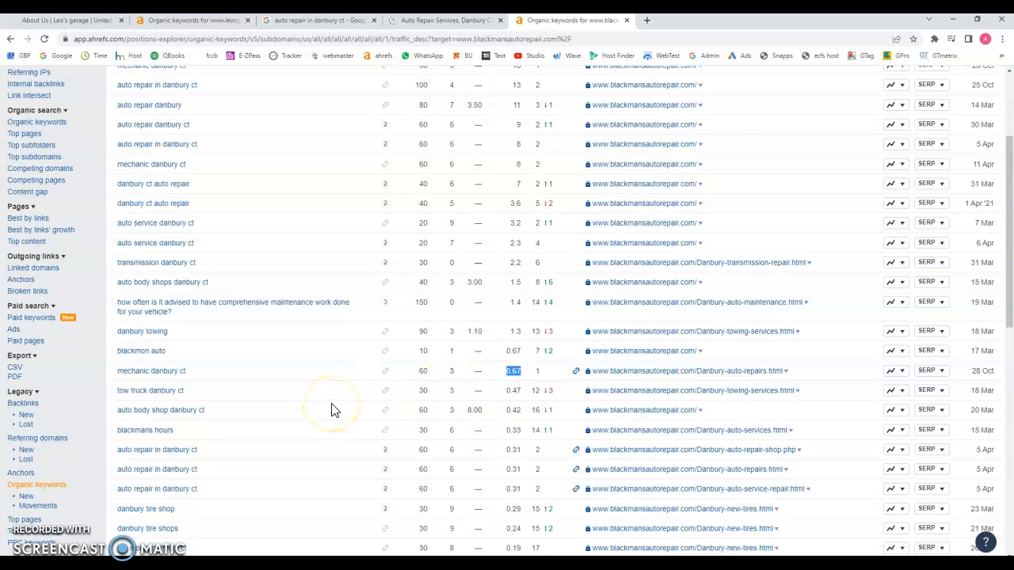
pyautogui.scroll(3, 333, 410)
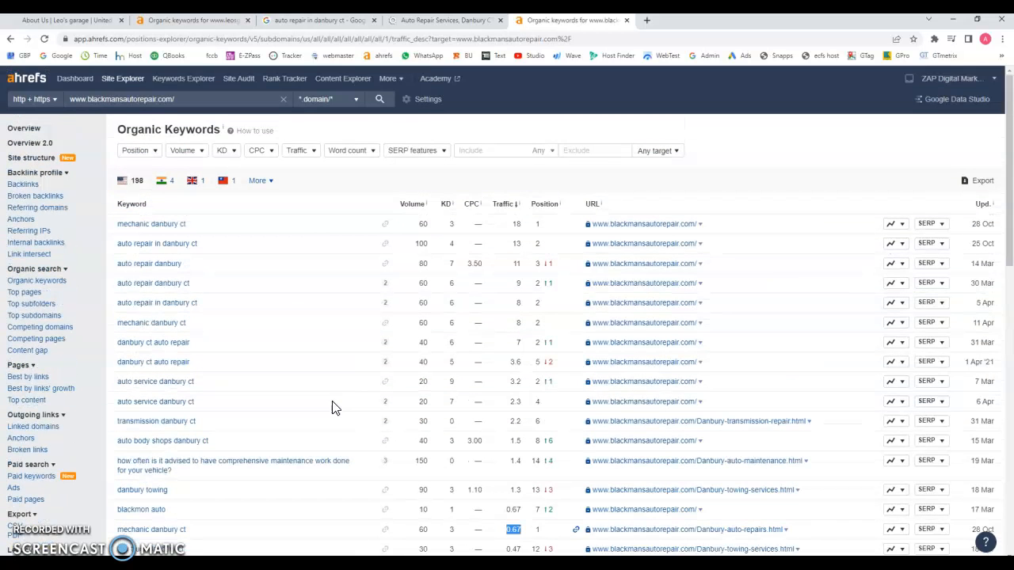
# Step: Go from Leo's Garage About Us page to its Home page
pyautogui.click(79, 23)
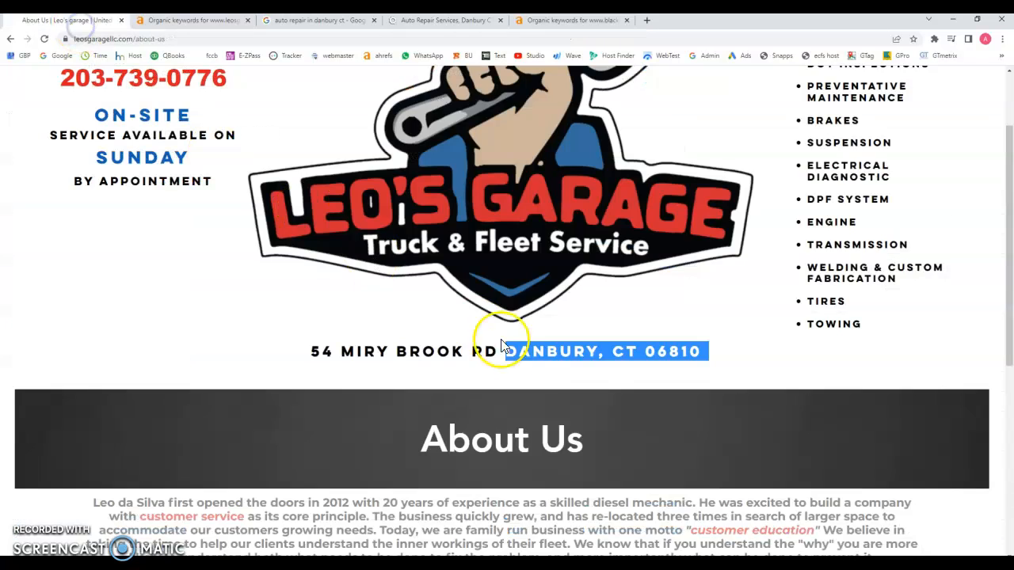
pyautogui.scroll(2, 507, 346)
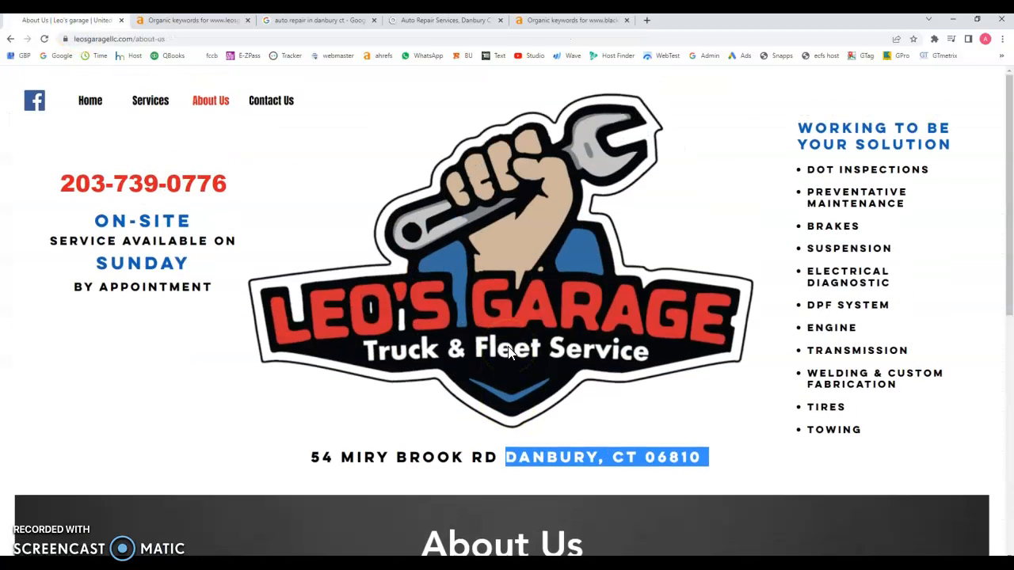
pyautogui.scroll(-6, 509, 354)
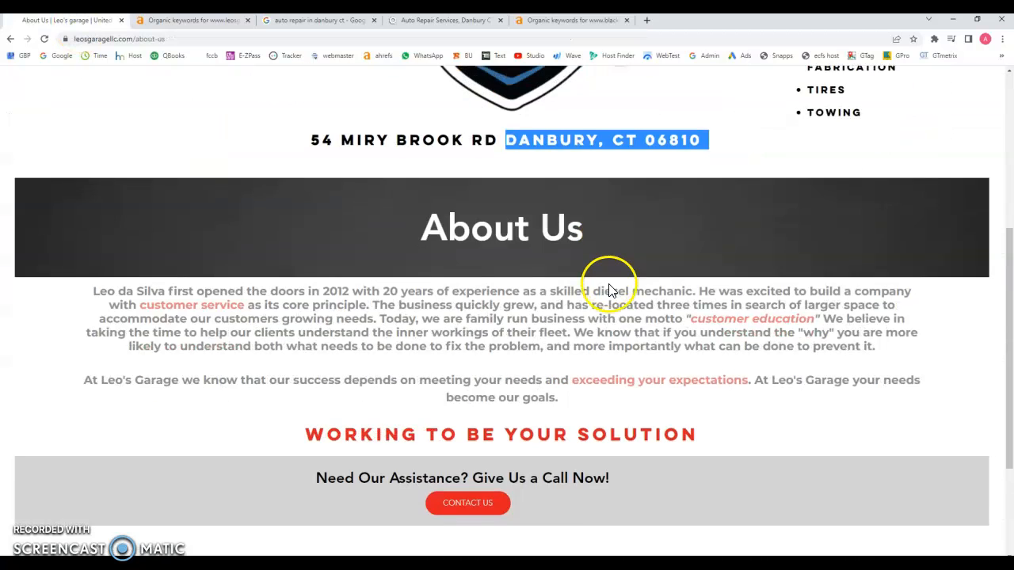
pyautogui.scroll(5, 607, 283)
pyautogui.scroll(1, 231, 295)
pyautogui.click(88, 102)
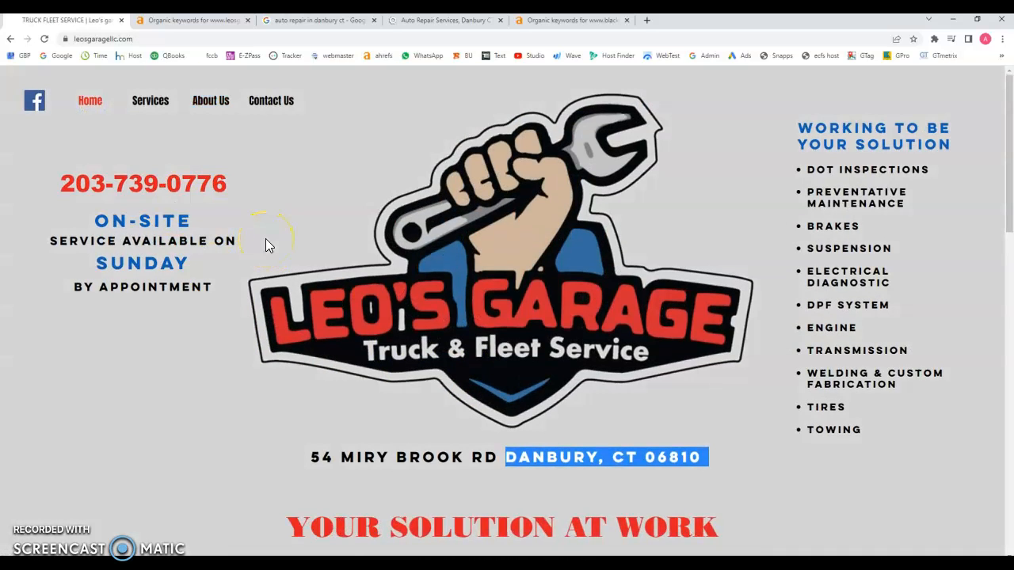
# Step: Load the Ahrefs Overview for leosgaragellc.com, then return to Leo's Garage home page
pyautogui.click(176, 19)
pyautogui.click(36, 133)
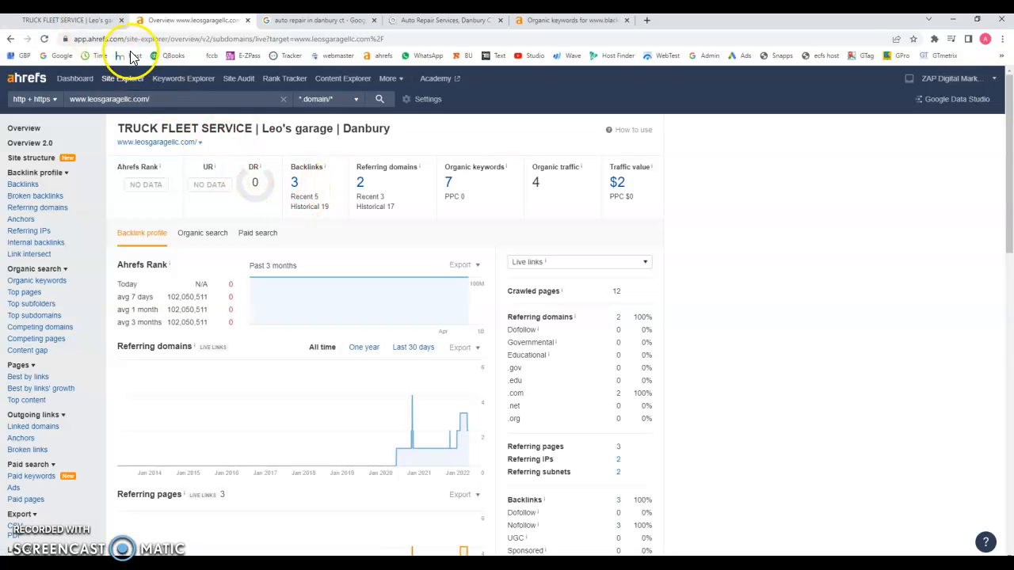
pyautogui.click(87, 24)
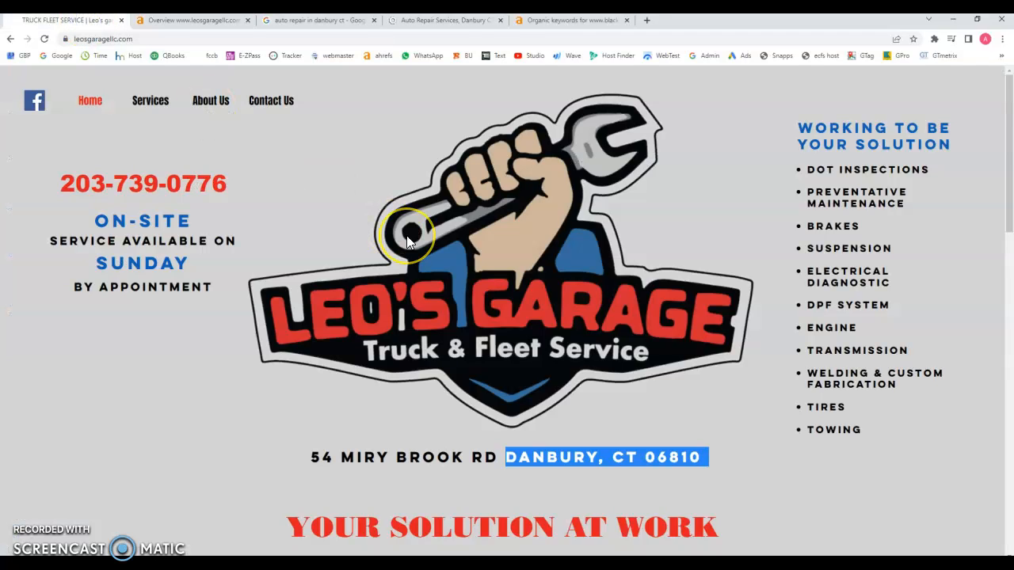